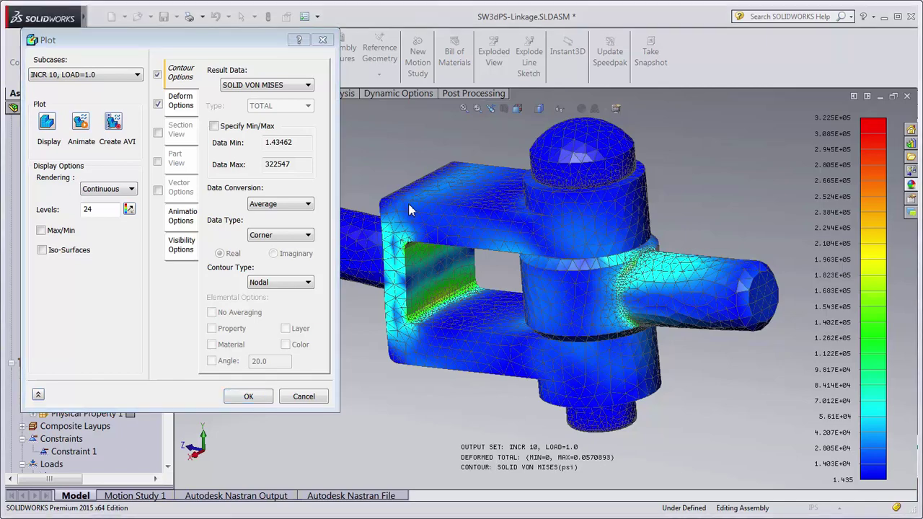
Cap the von Mises legend maximum at 36000 psi, redraw the contour, and animate it.
{"action": "left_click", "coordinate": [231, 127]}
{"action": "left_click_drag", "start_coordinate": [293, 165], "coordinate": [248, 166]}
{"action": "type", "text": "36"}
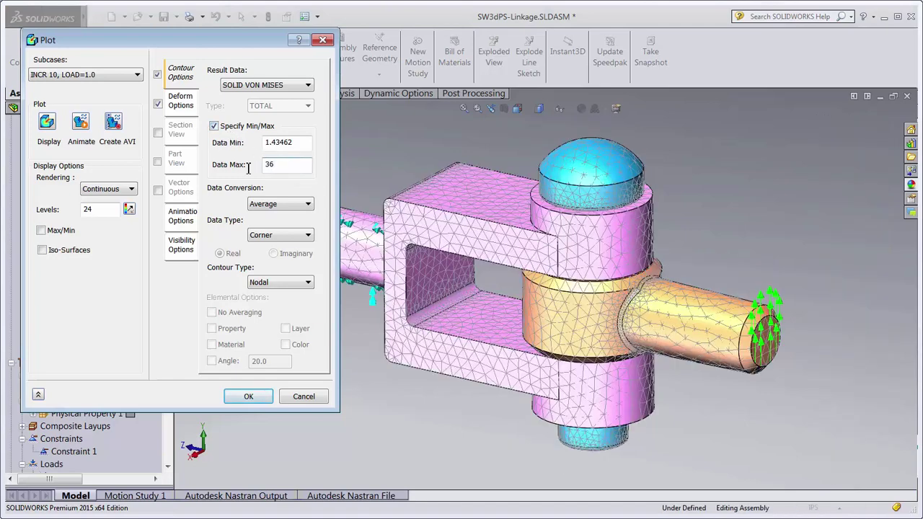
{"action": "type", "text": "000"}
{"action": "left_click", "coordinate": [50, 122]}
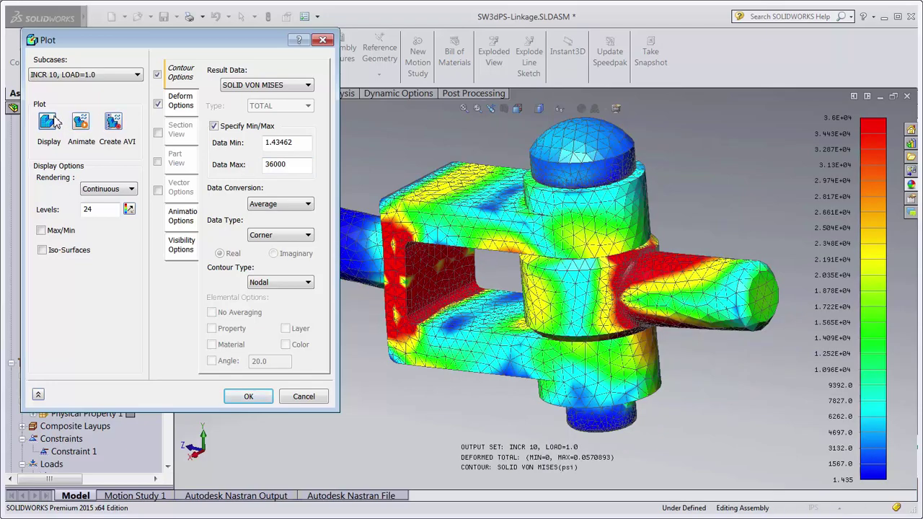
{"action": "left_click", "coordinate": [81, 121]}
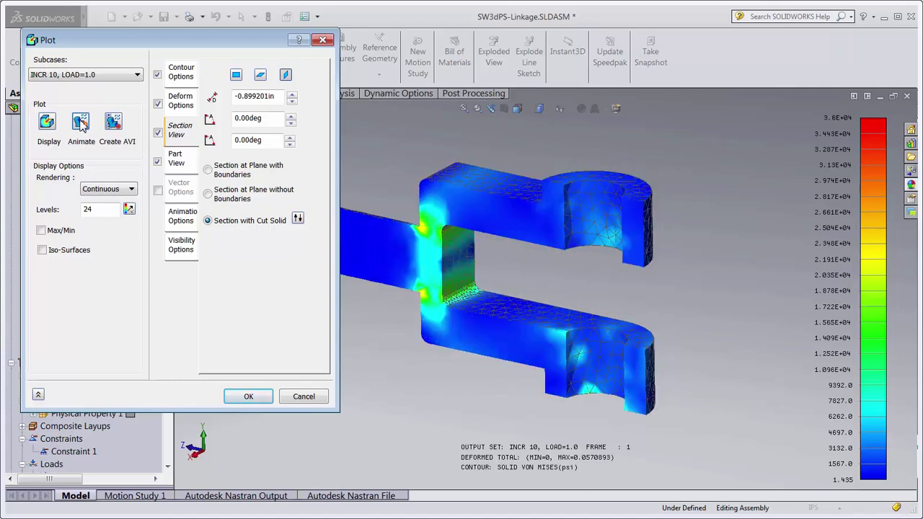
Close the stress plot settings to leave the plain linkage assembly.
{"action": "left_click", "coordinate": [248, 396]}
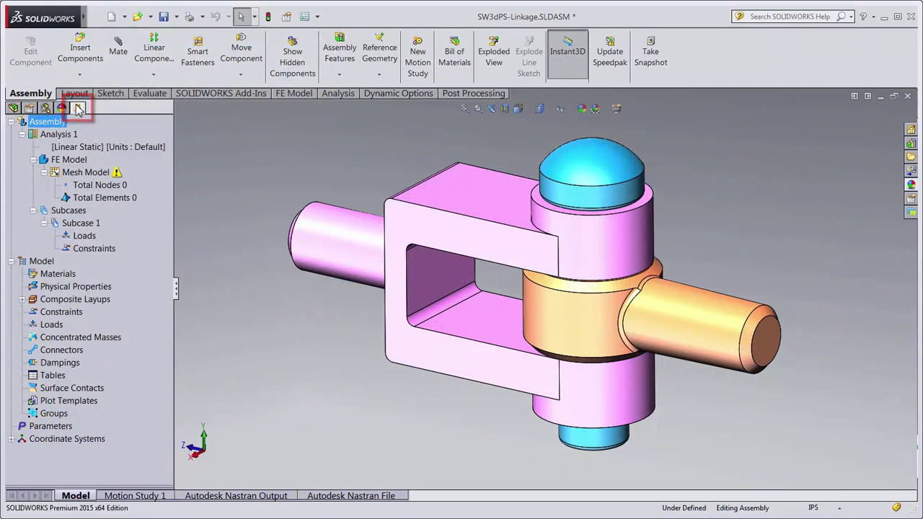
Add isotropic 16-25-6 Stainless Steel from the NEi_Materials database as a new material.
{"action": "right_click", "coordinate": [62, 280]}
{"action": "left_click", "coordinate": [86, 286]}
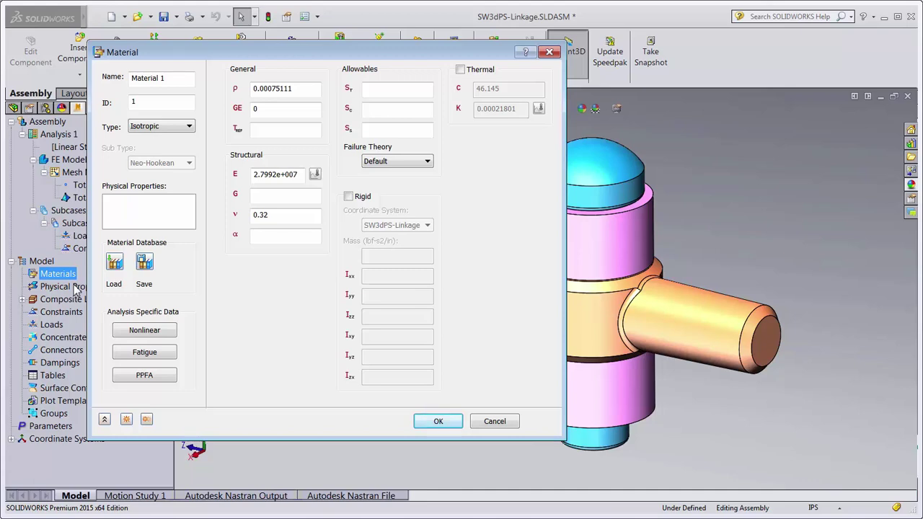
{"action": "left_click", "coordinate": [189, 129]}
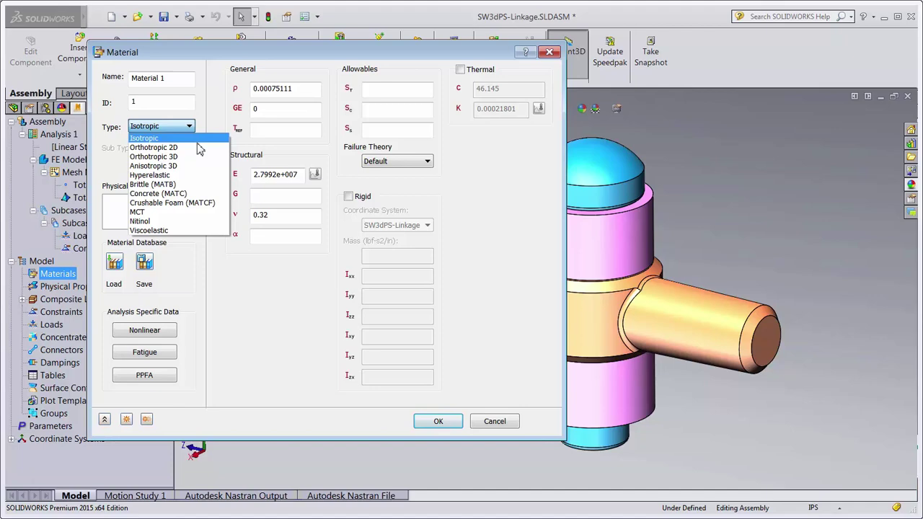
{"action": "left_click", "coordinate": [248, 240]}
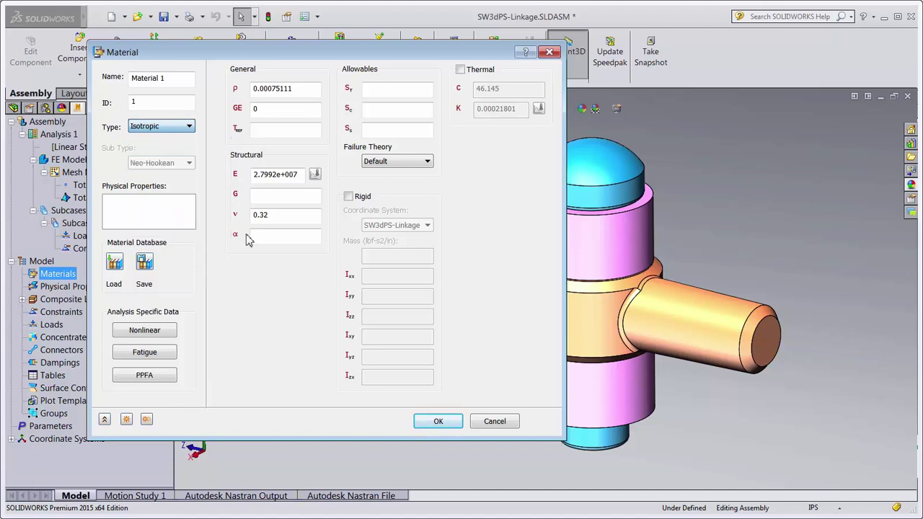
{"action": "left_click", "coordinate": [123, 261]}
{"action": "double_click", "coordinate": [317, 151]}
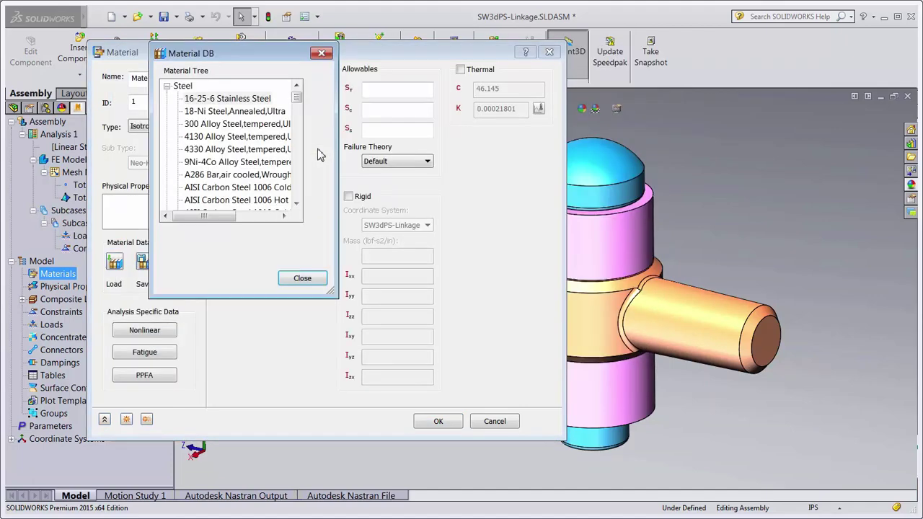
{"action": "double_click", "coordinate": [258, 99]}
{"action": "left_click", "coordinate": [429, 421]}
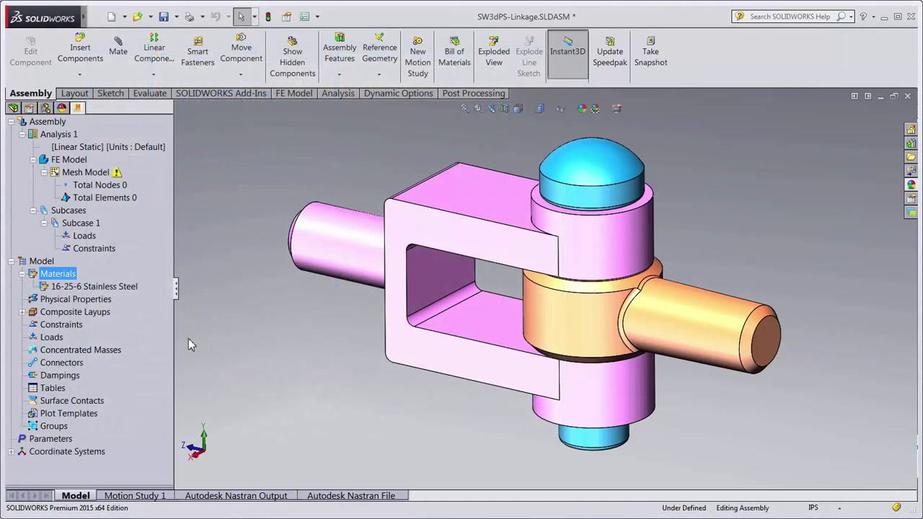
Create Physical Property 1 with Solid Elements type after trying shell and line types.
{"action": "right_click", "coordinate": [93, 301]}
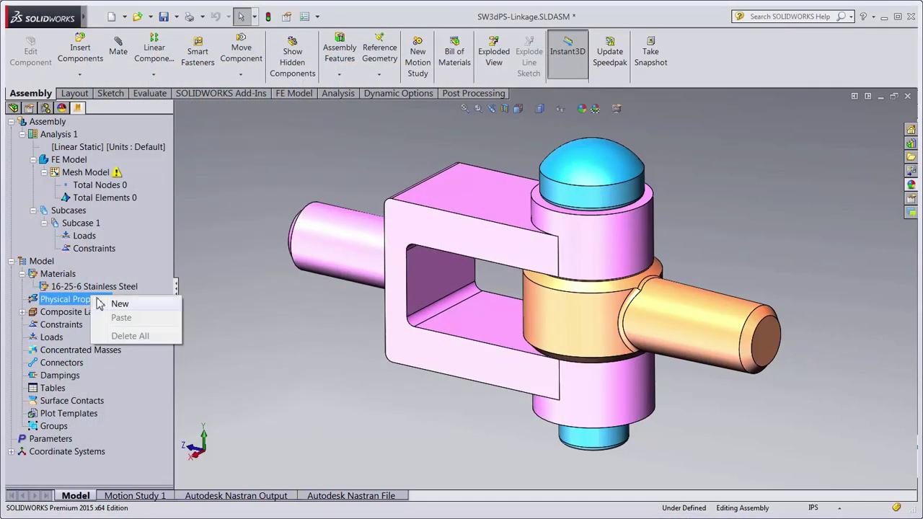
{"action": "left_click", "coordinate": [117, 303]}
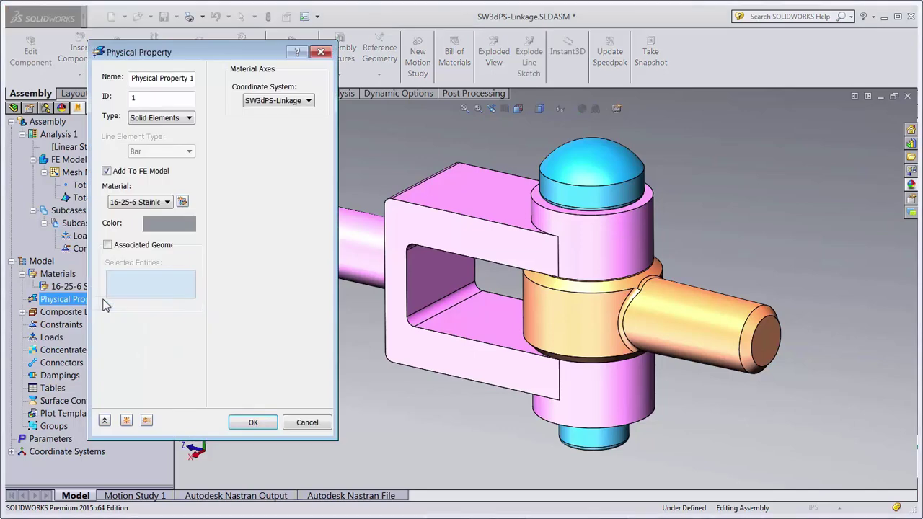
{"action": "left_click", "coordinate": [181, 121]}
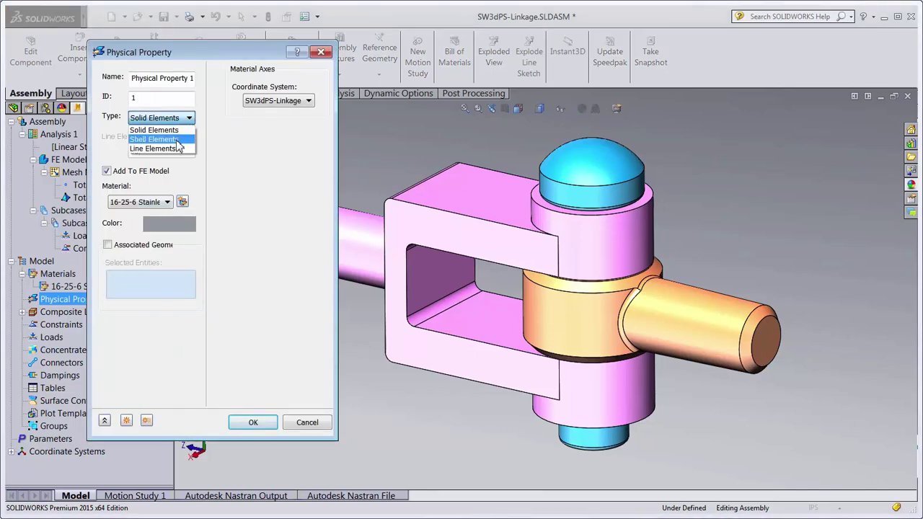
{"action": "left_click", "coordinate": [178, 139]}
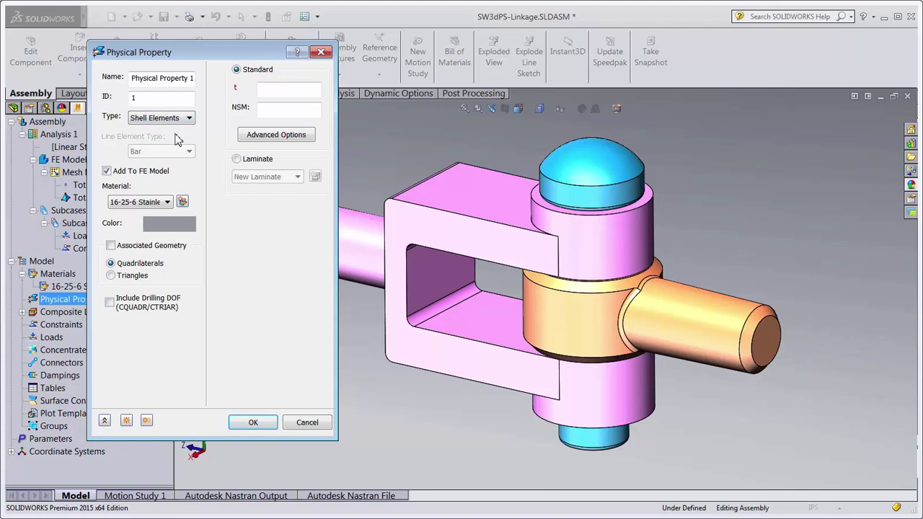
{"action": "left_click", "coordinate": [173, 124]}
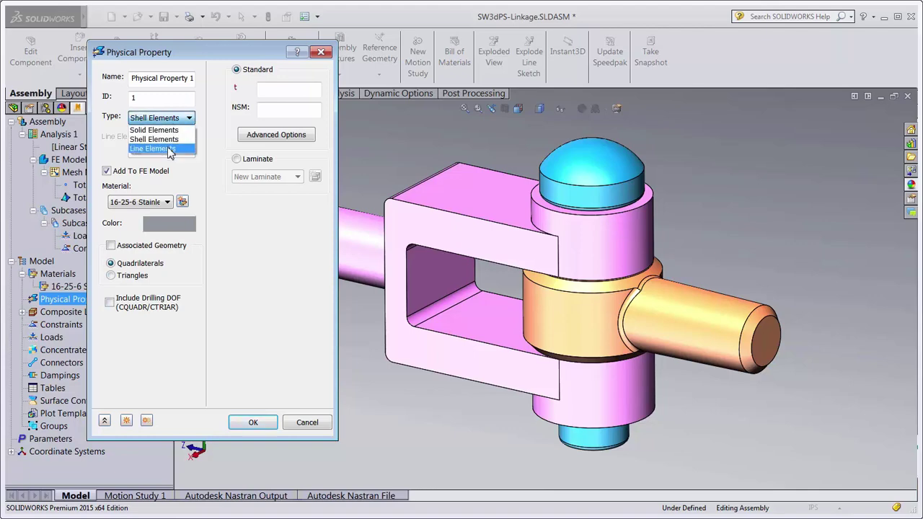
{"action": "left_click", "coordinate": [170, 150]}
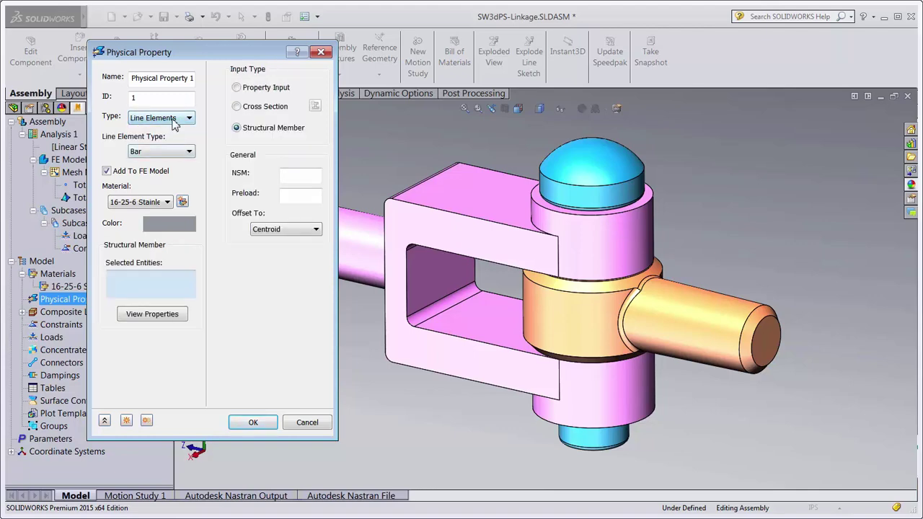
{"action": "left_click", "coordinate": [174, 123]}
{"action": "left_click", "coordinate": [173, 133]}
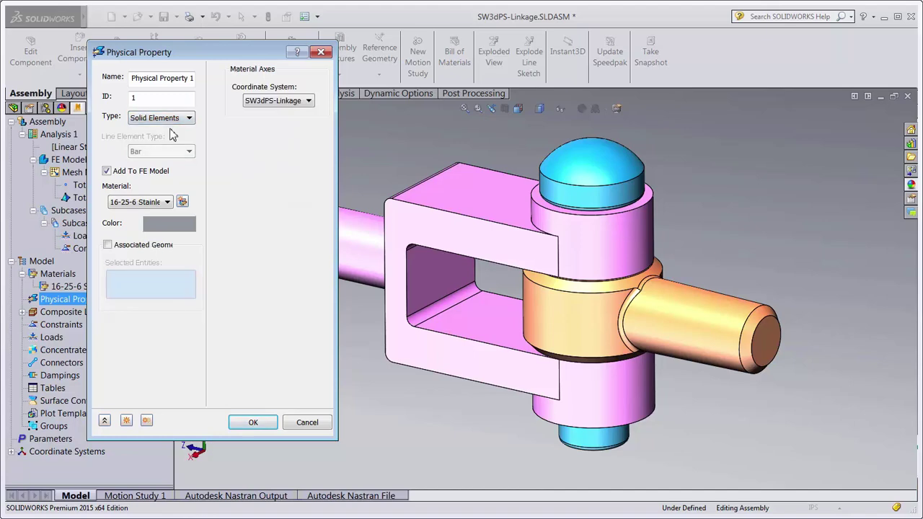
{"action": "left_click", "coordinate": [243, 425]}
Fix the left shaft face with a new constraint, Constraint 1.
{"action": "right_click", "coordinate": [61, 362]}
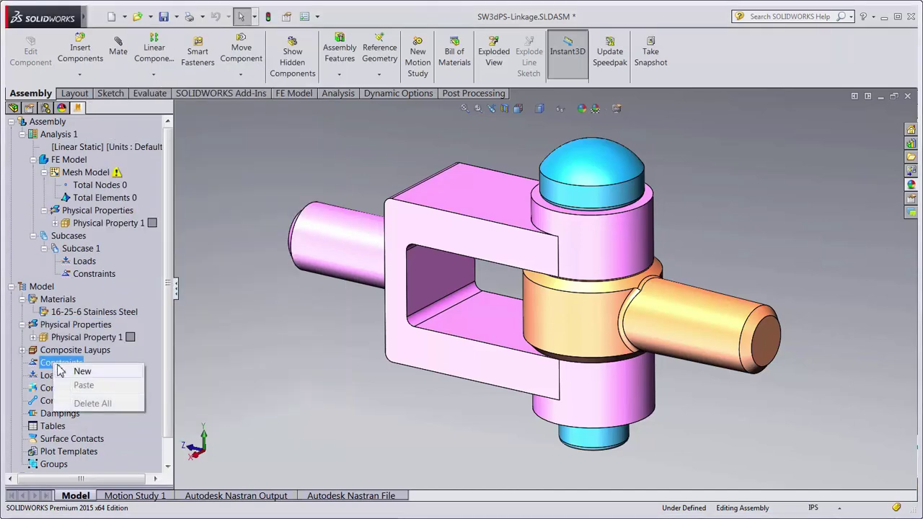
{"action": "left_click", "coordinate": [80, 371]}
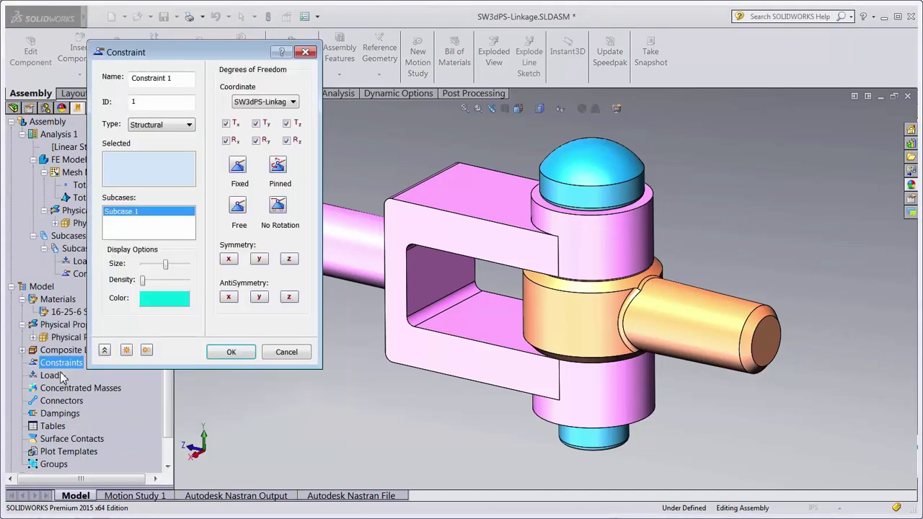
{"action": "left_click", "coordinate": [340, 259]}
{"action": "left_click", "coordinate": [230, 352]}
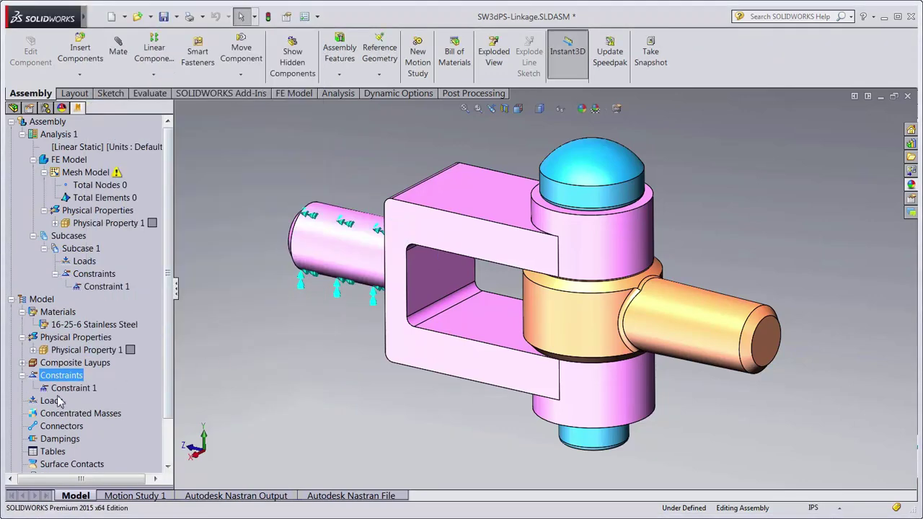
Apply a 1000 lbf Y-direction force to the right shaft's end face as Load 1.
{"action": "right_click", "coordinate": [52, 401]}
{"action": "left_click", "coordinate": [63, 410]}
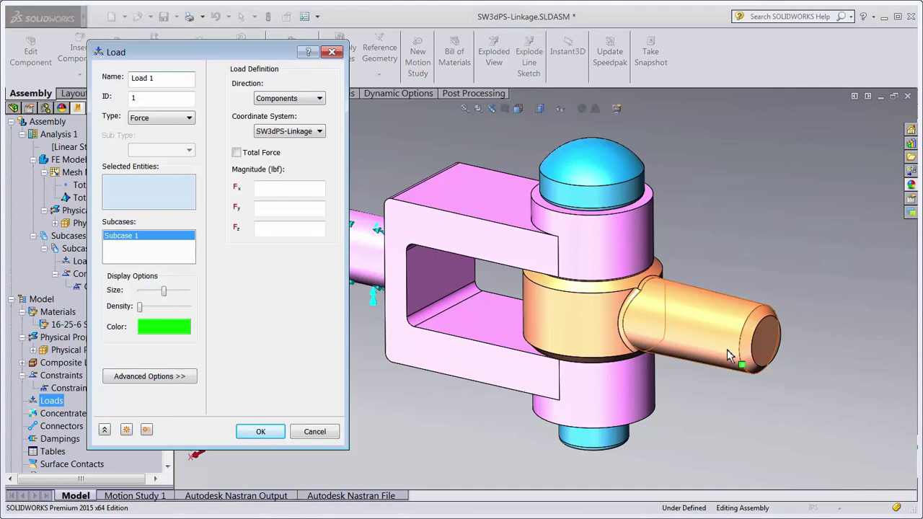
{"action": "left_click", "coordinate": [760, 343]}
{"action": "type", "text": "1000"}
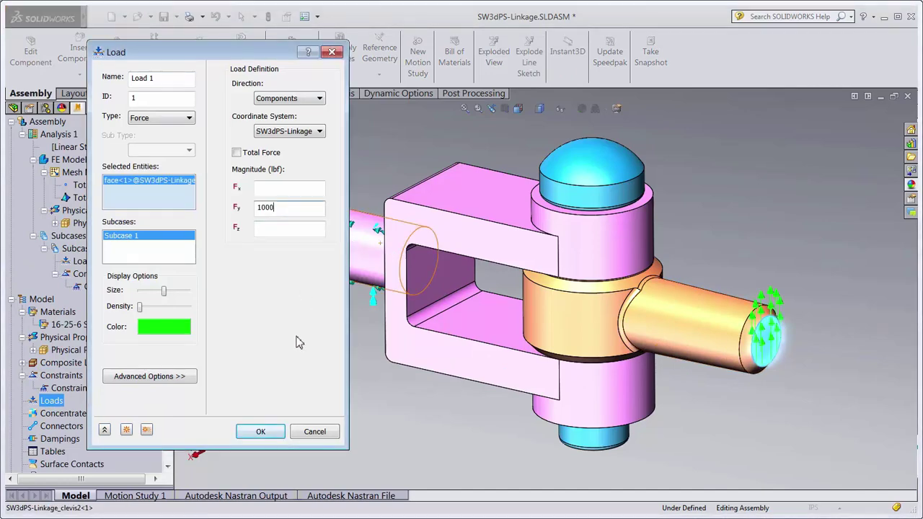
{"action": "left_click", "coordinate": [252, 433]}
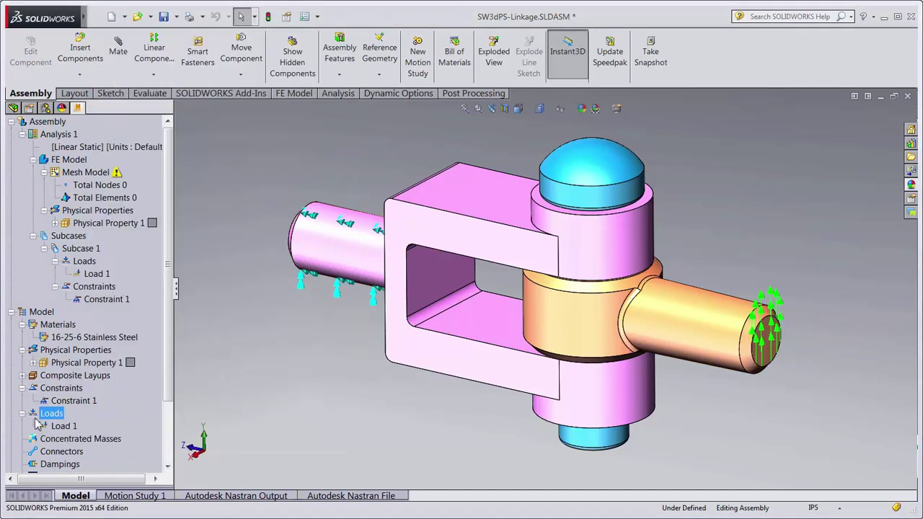
Remesh the assembly at 0.1 in element size, producing 41009 nodes and 22996 elements.
{"action": "right_click", "coordinate": [105, 180]}
{"action": "left_click", "coordinate": [115, 178]}
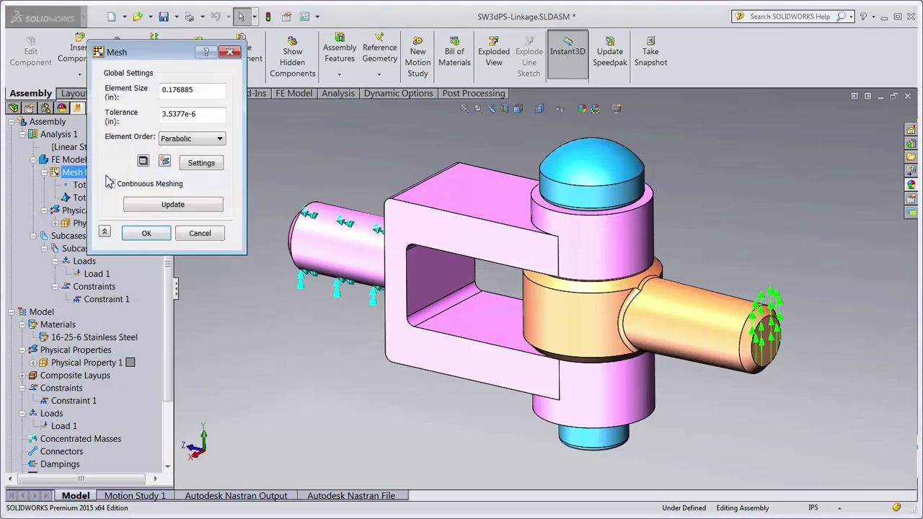
{"action": "left_click_drag", "start_coordinate": [169, 91], "coordinate": [254, 96]}
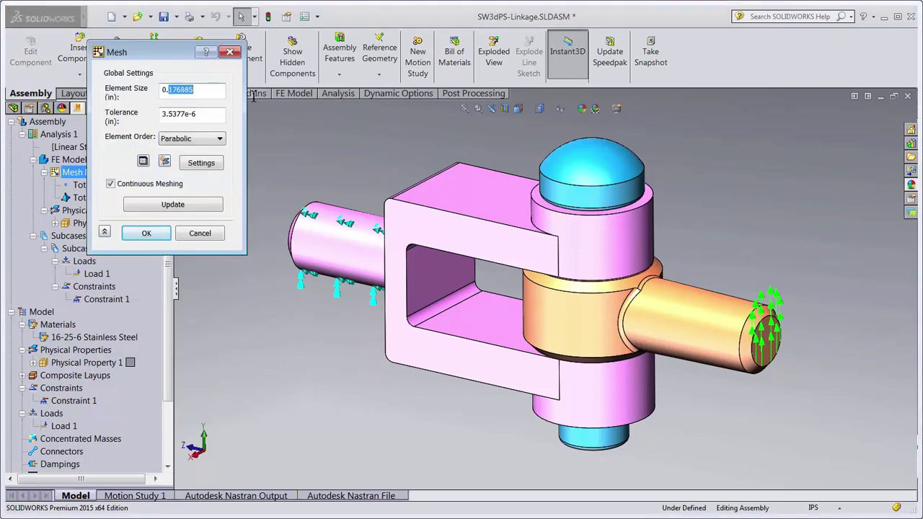
{"action": "type", "text": "1"}
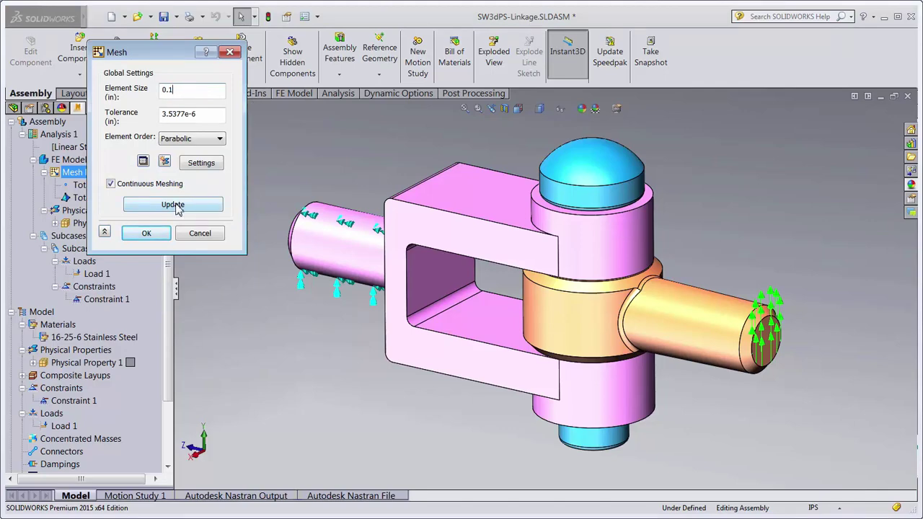
{"action": "left_click", "coordinate": [147, 233]}
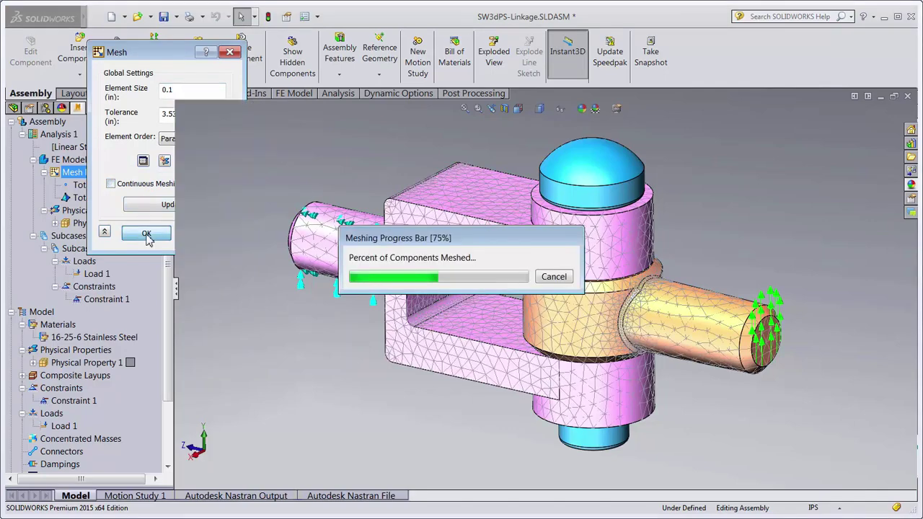
{"action": "left_click_drag", "start_coordinate": [167, 261], "coordinate": [165, 328]}
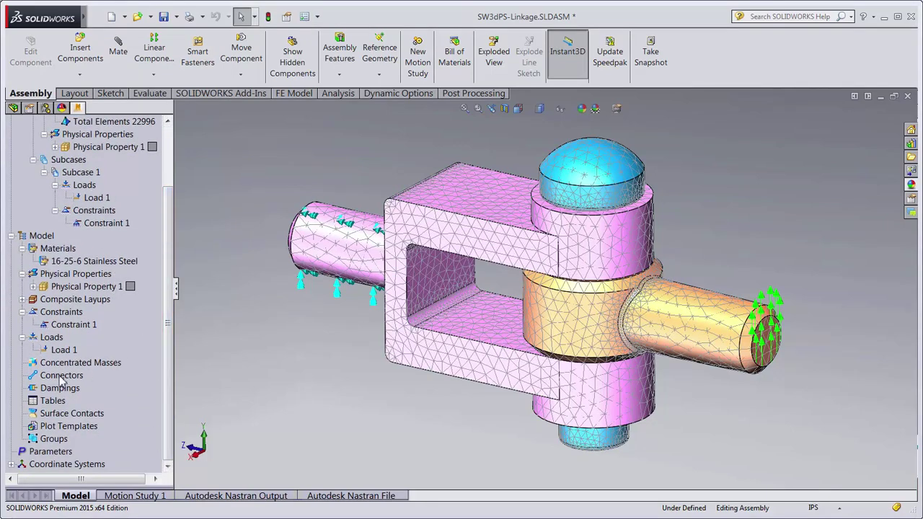
Review the connector types (rod, cable, spring, rigid body, bolt) and cancel without adding one.
{"action": "right_click", "coordinate": [62, 377]}
{"action": "left_click", "coordinate": [85, 385]}
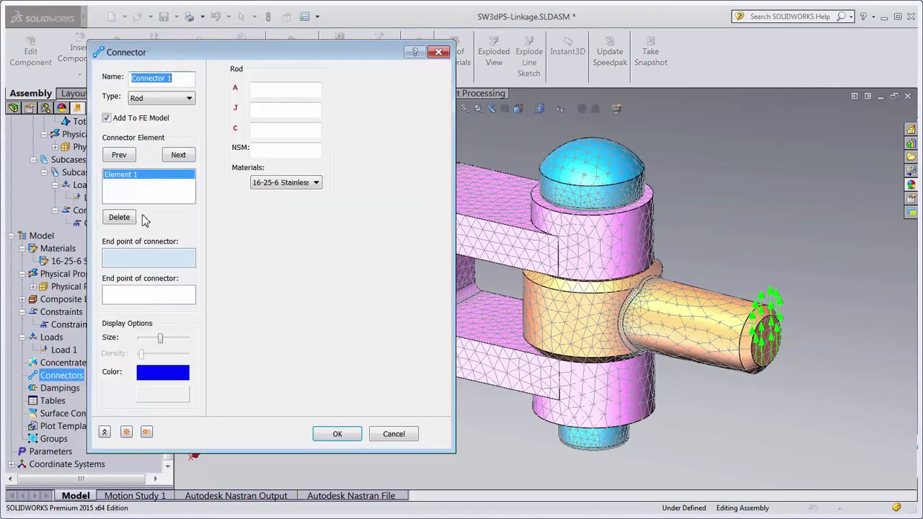
{"action": "left_click", "coordinate": [192, 98]}
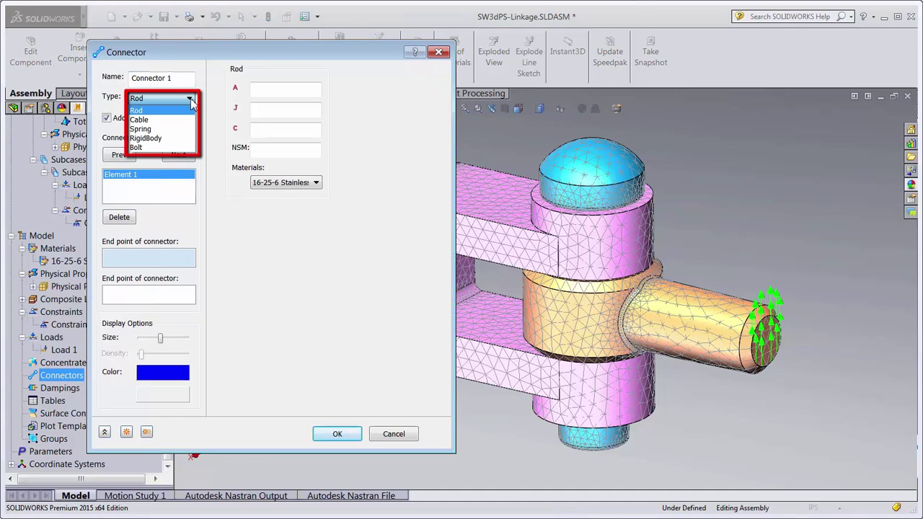
{"action": "left_click", "coordinate": [386, 433]}
{"action": "left_click", "coordinate": [389, 434]}
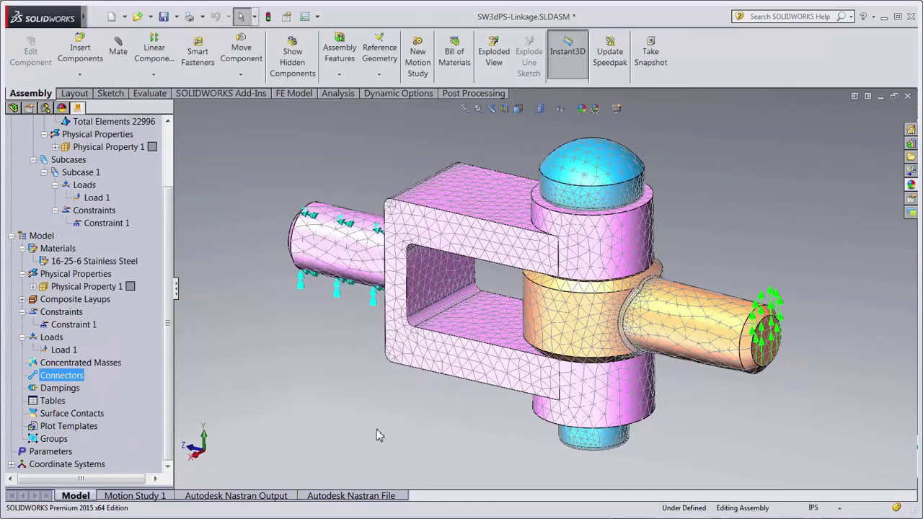
Create Surface Contact 1 using the default automatic General contact settings.
{"action": "right_click", "coordinate": [85, 410]}
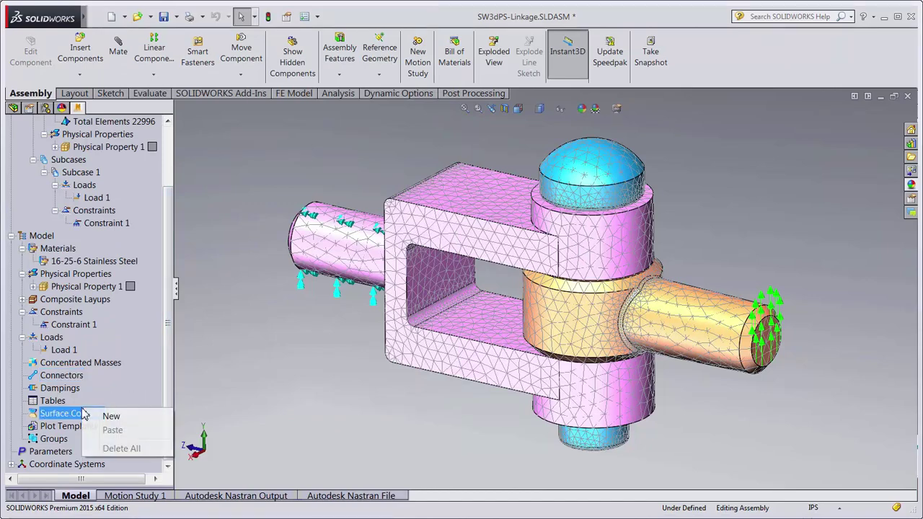
{"action": "left_click", "coordinate": [88, 417]}
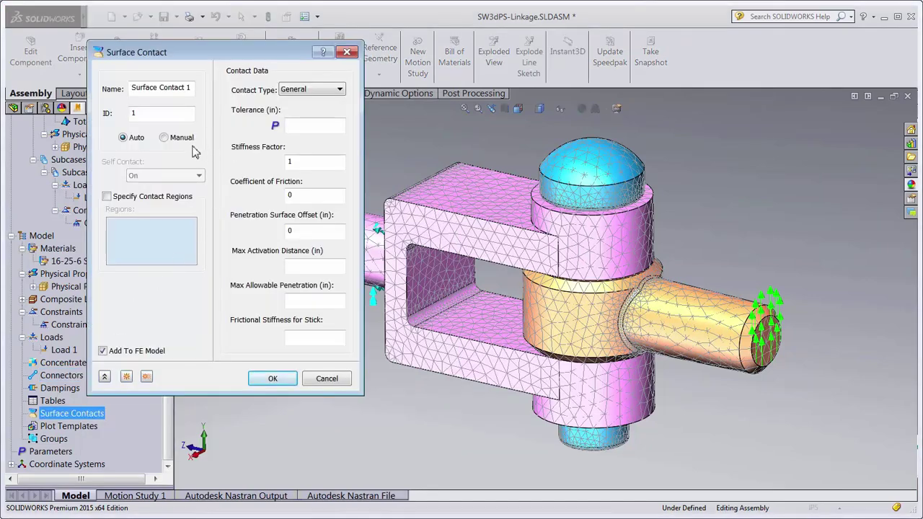
{"action": "left_click", "coordinate": [271, 379]}
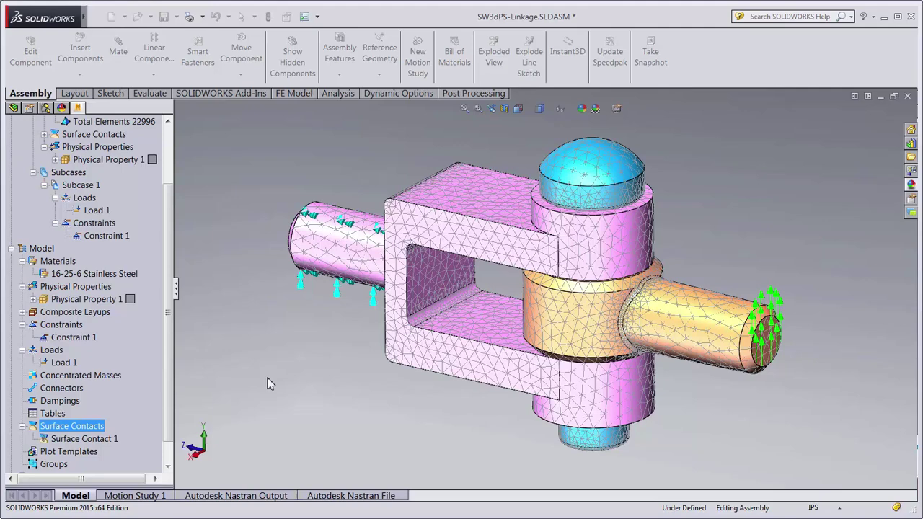
{"action": "scroll", "coordinate": [172, 244], "scroll_direction": "up", "scroll_amount": 1}
{"action": "scroll", "coordinate": [172, 244], "scroll_direction": "up", "scroll_amount": 1}
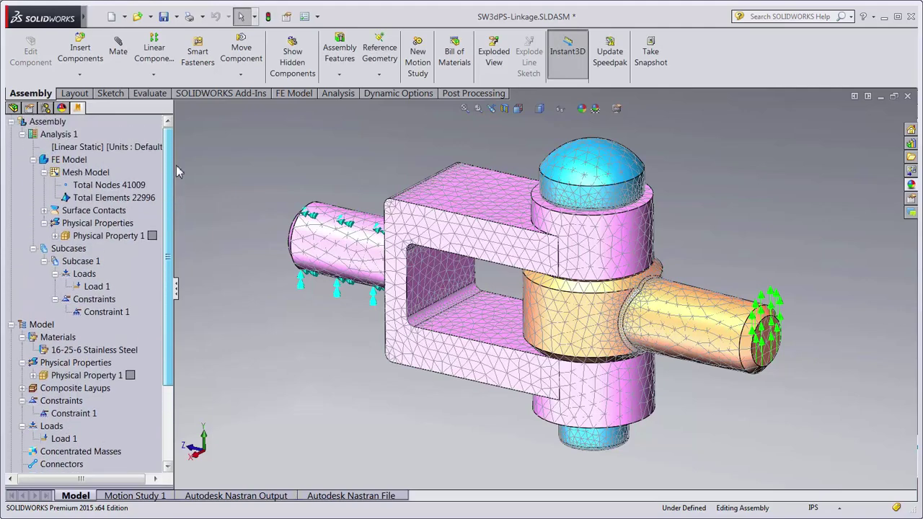
Switch Analysis 1 to Nonlinear Static and solve the assembly in Nastran.
{"action": "right_click", "coordinate": [81, 137]}
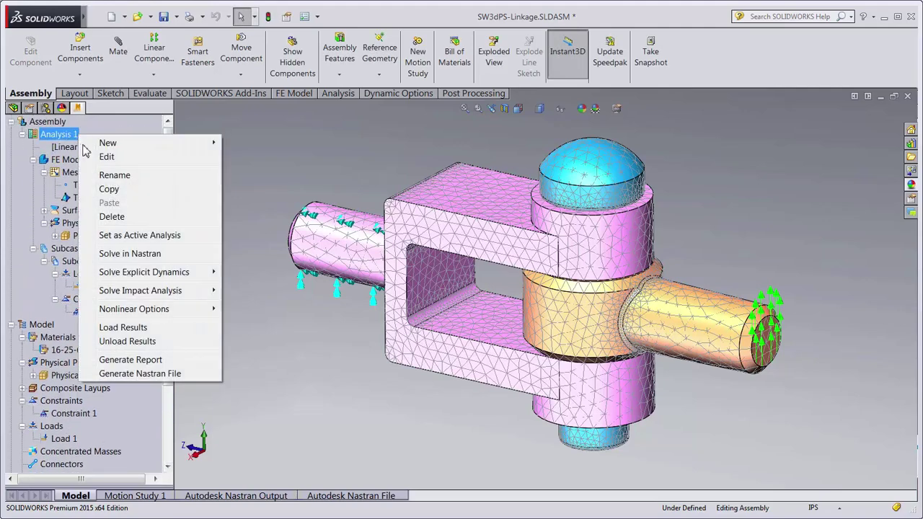
{"action": "left_click", "coordinate": [93, 156]}
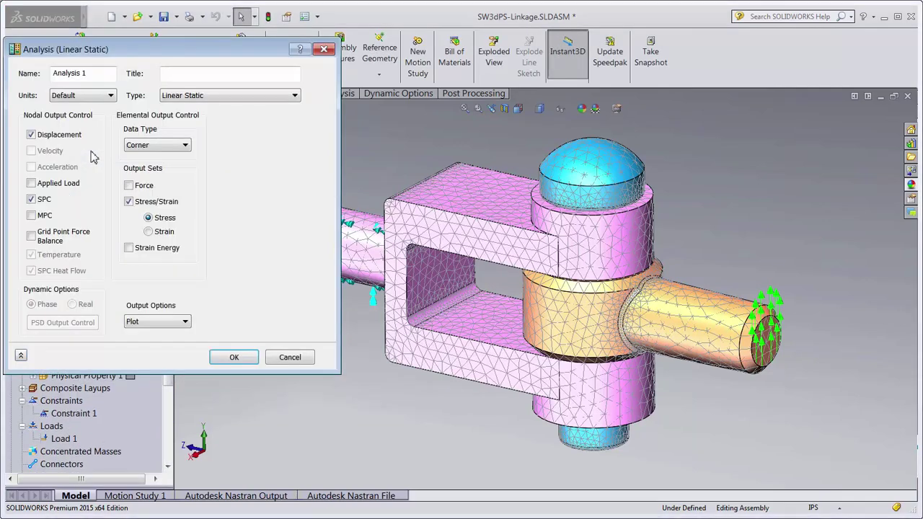
{"action": "left_click", "coordinate": [182, 97]}
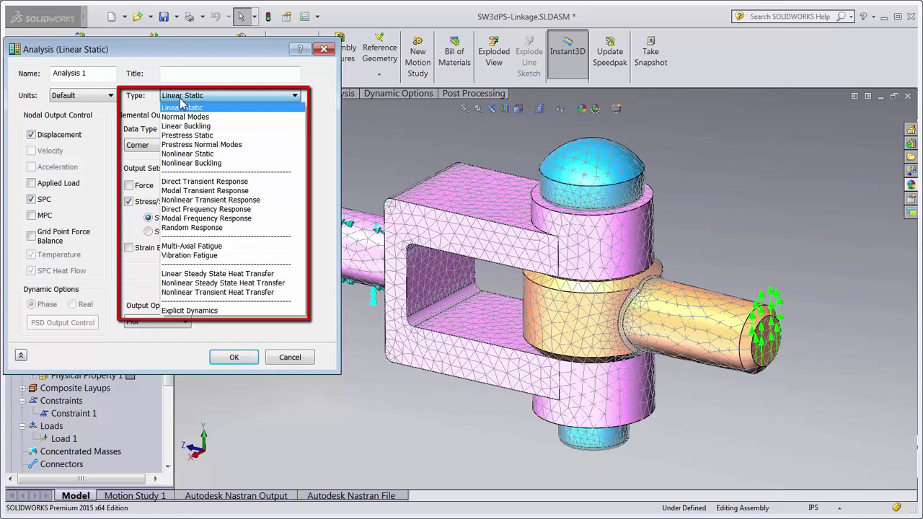
{"action": "left_click", "coordinate": [184, 153]}
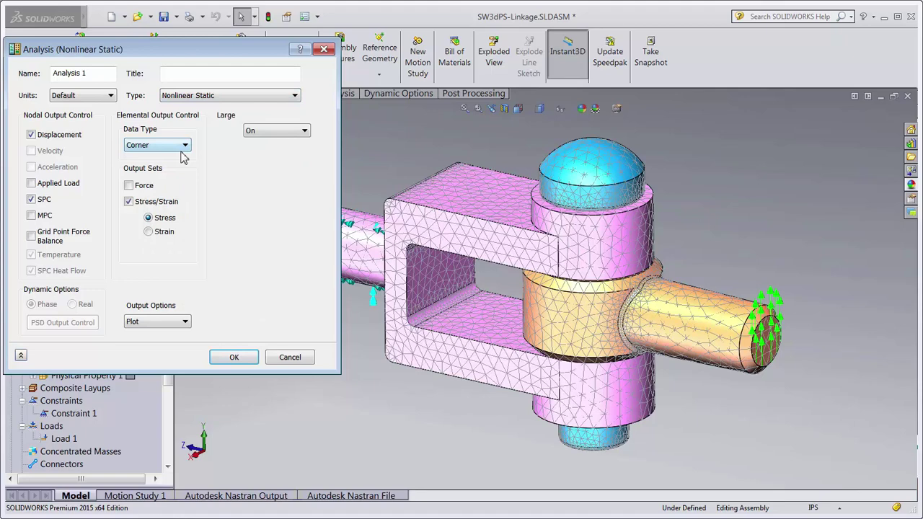
{"action": "left_click", "coordinate": [236, 357]}
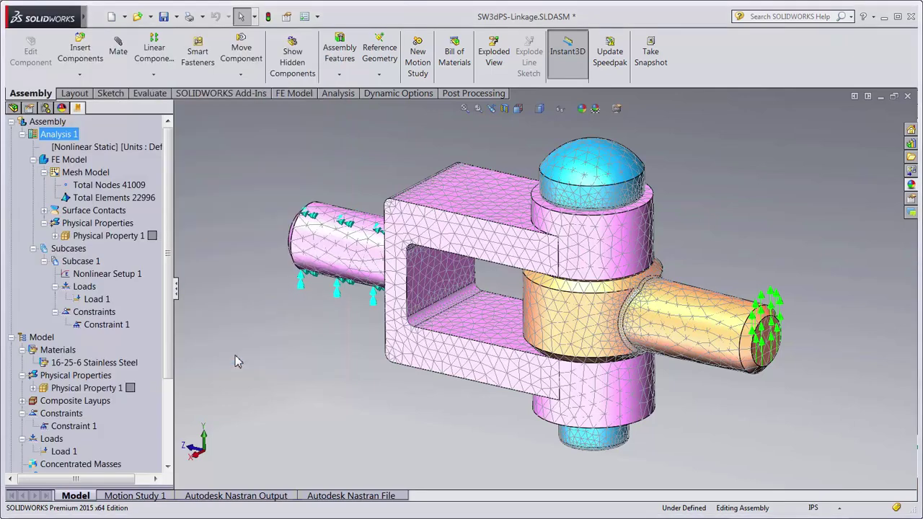
{"action": "right_click", "coordinate": [60, 126]}
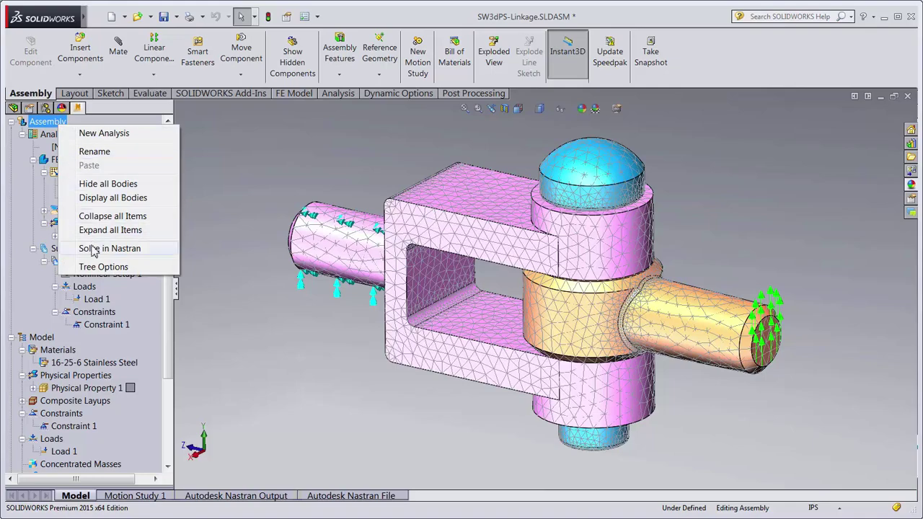
{"action": "left_click", "coordinate": [93, 249]}
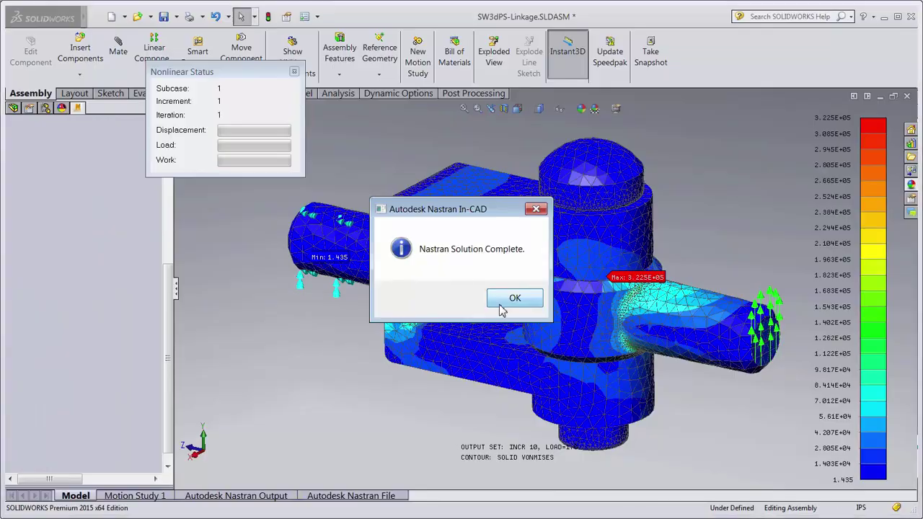
Dismiss the solve message and show the deformed shape at final increment INCR 10.
{"action": "left_click", "coordinate": [509, 302]}
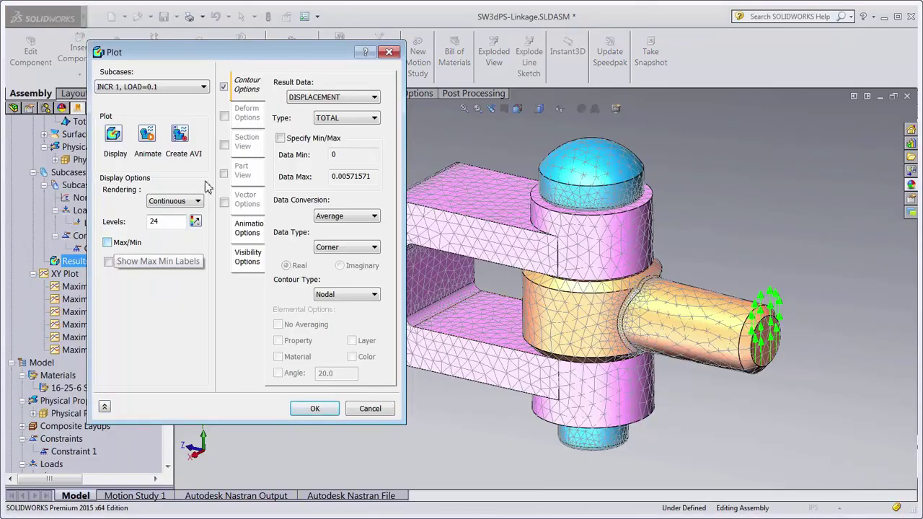
{"action": "left_click", "coordinate": [108, 243]}
{"action": "left_click", "coordinate": [225, 116]}
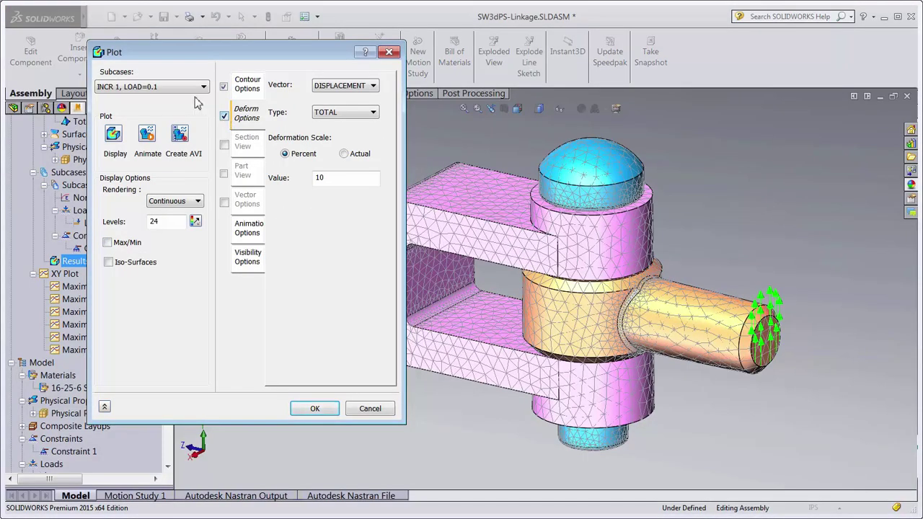
{"action": "left_click", "coordinate": [203, 87]}
{"action": "left_click", "coordinate": [130, 180]}
Contour SOLID VON MISES stress, move the section cut deeper, and animate the results.
{"action": "left_click", "coordinate": [247, 84]}
{"action": "left_click", "coordinate": [312, 97]}
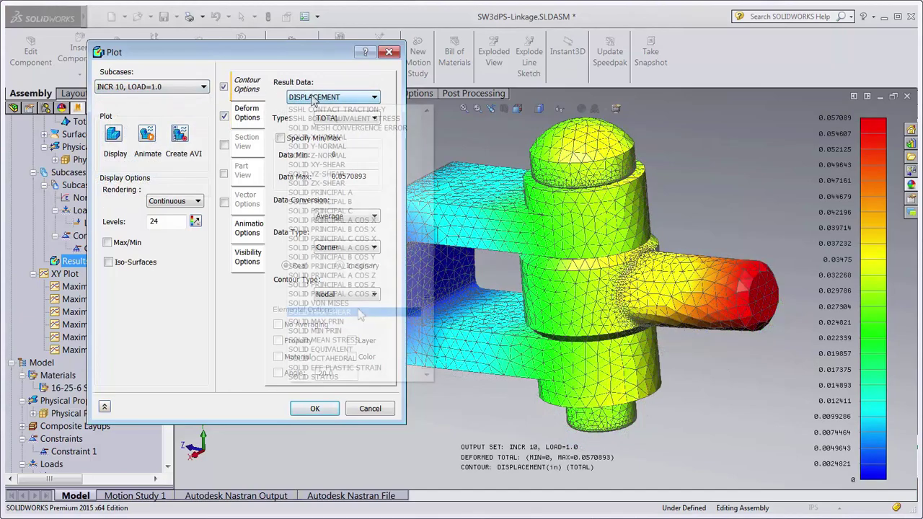
{"action": "left_click", "coordinate": [359, 315]}
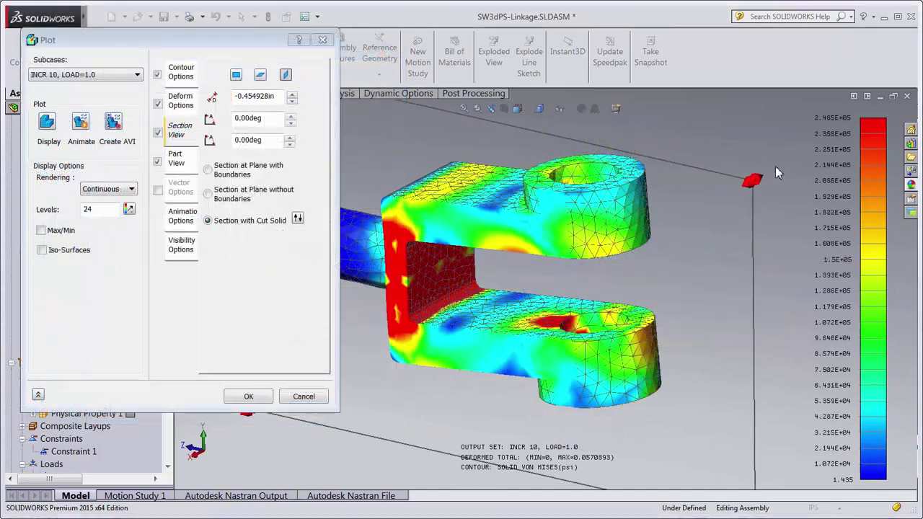
{"action": "left_click_drag", "start_coordinate": [777, 173], "coordinate": [820, 142]}
{"action": "left_click", "coordinate": [81, 121]}
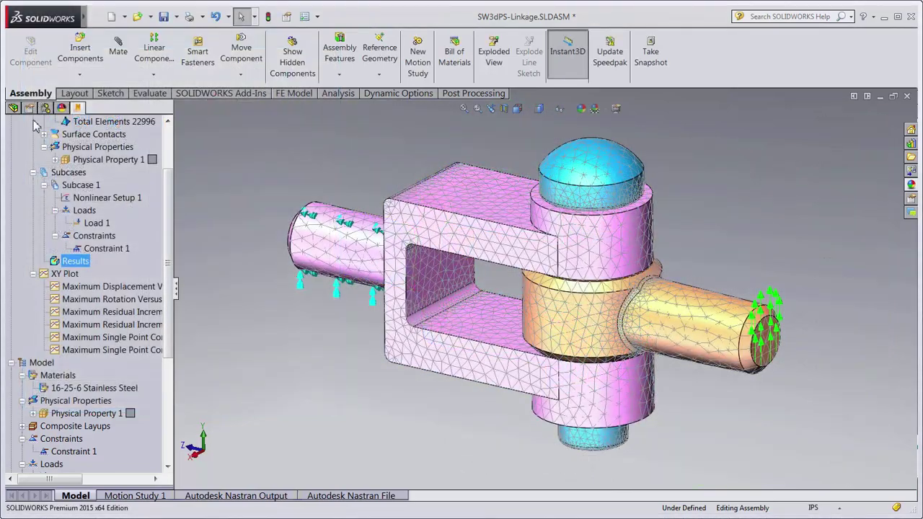
Change the Cut-Extrude3 sketch dimension on the clevis from 0.1875 in to 0.5 in.
{"action": "left_click", "coordinate": [13, 107]}
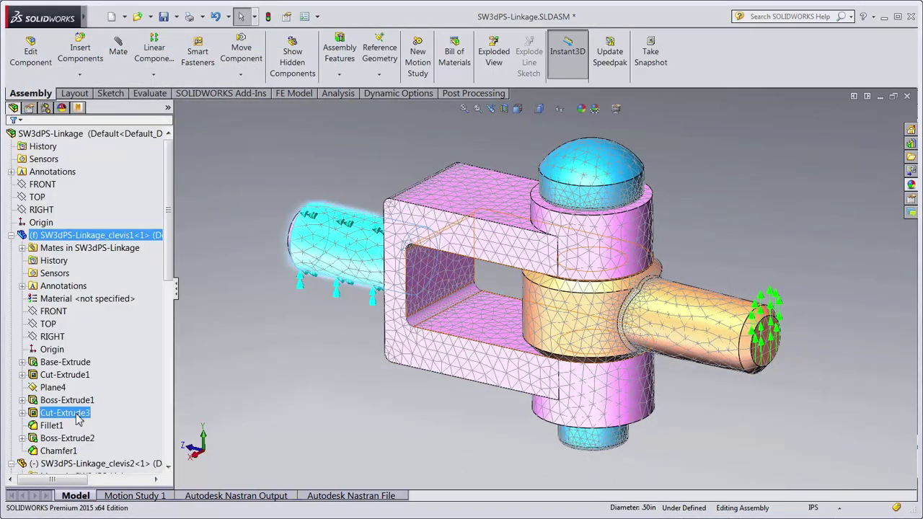
{"action": "left_click", "coordinate": [76, 415]}
{"action": "left_click", "coordinate": [97, 383]}
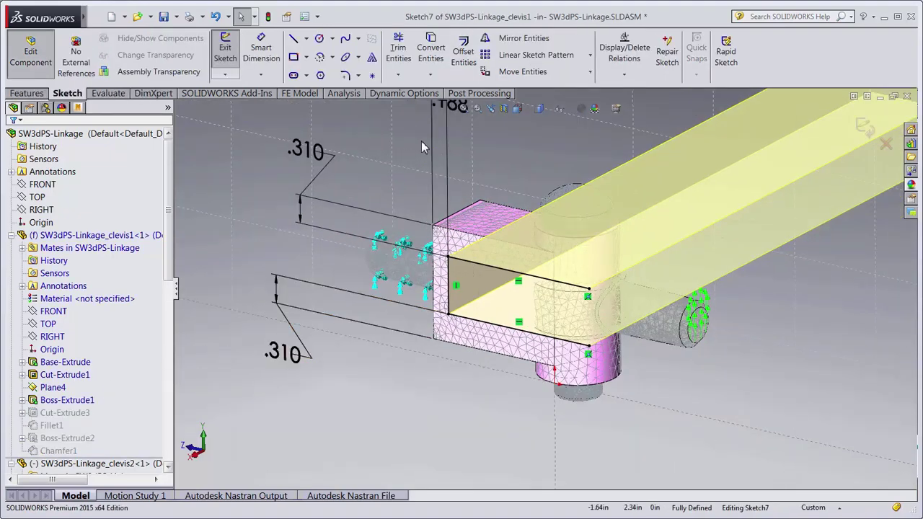
{"action": "double_click", "coordinate": [445, 104]}
{"action": "type", "text": ".5"}
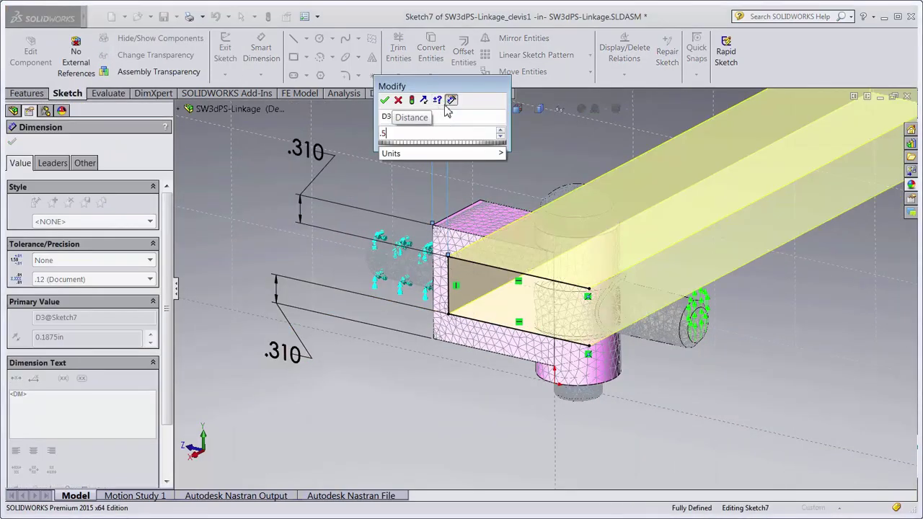
{"action": "key", "text": "Return"}
Rebuild the clevis and return to the assembly's Nastran analysis tree.
{"action": "left_click", "coordinate": [867, 125]}
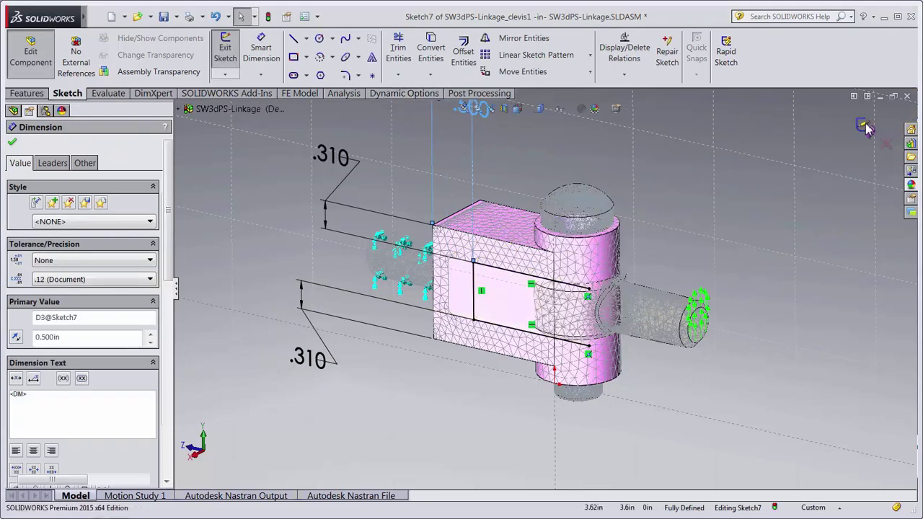
{"action": "left_click", "coordinate": [869, 127]}
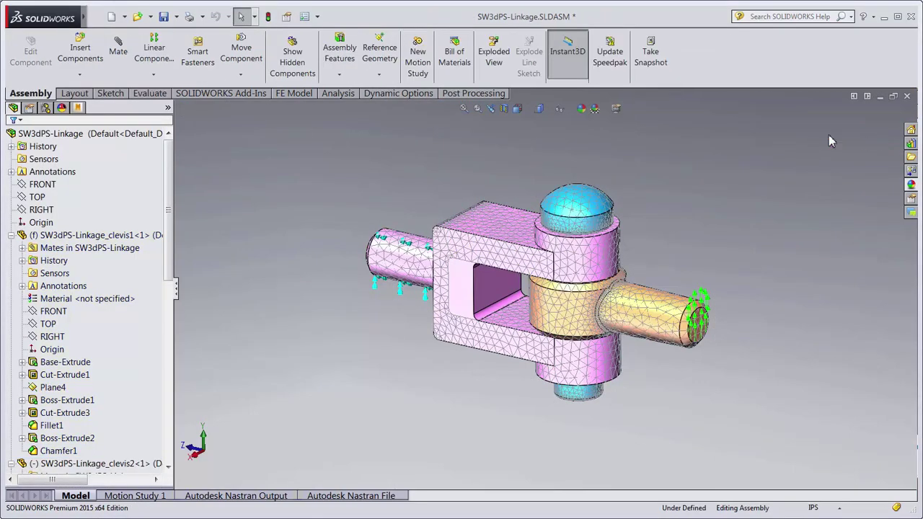
{"action": "left_click", "coordinate": [77, 108]}
Update all meshes for the modified clevis, then display and animate the von Mises stress results.
{"action": "right_click", "coordinate": [79, 160]}
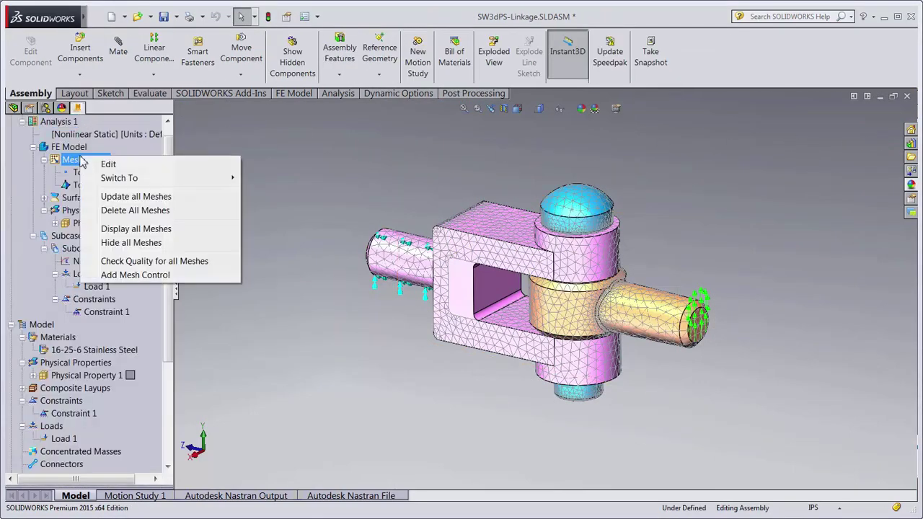
{"action": "left_click", "coordinate": [104, 198]}
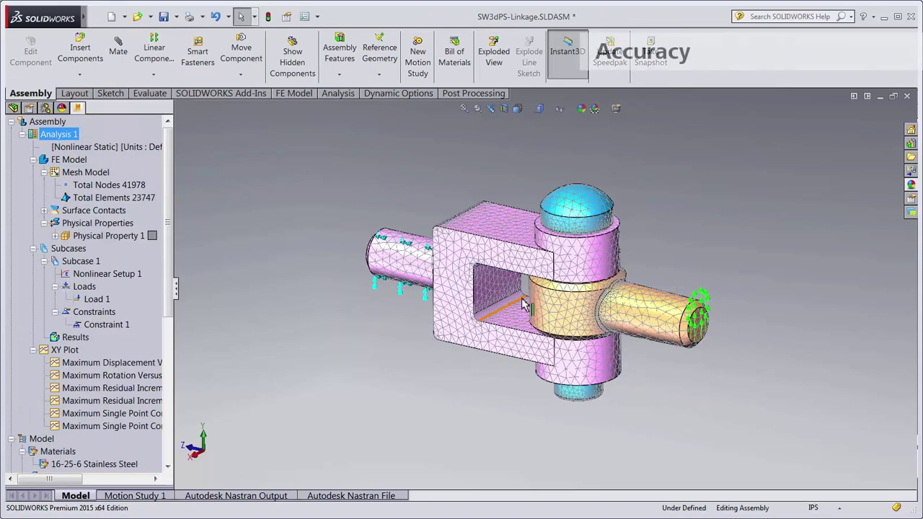
{"action": "right_click", "coordinate": [83, 339]}
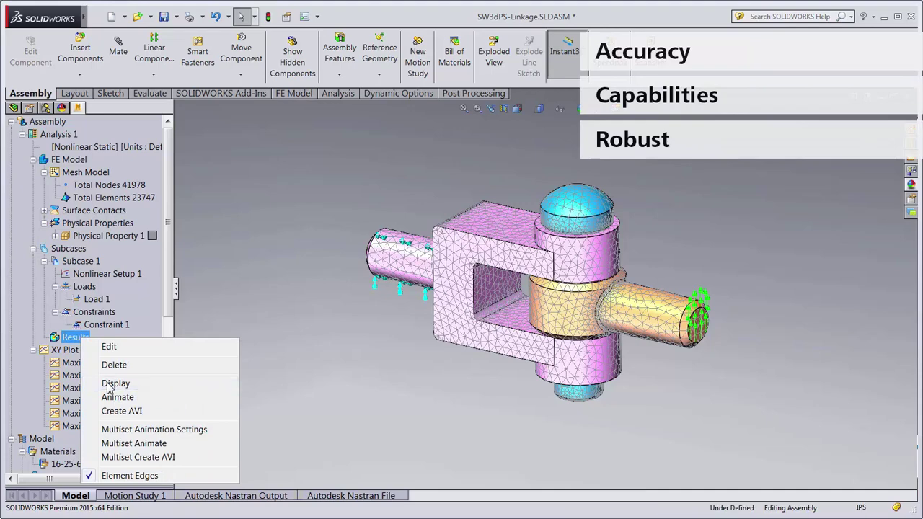
{"action": "left_click", "coordinate": [108, 385]}
{"action": "right_click", "coordinate": [87, 339]}
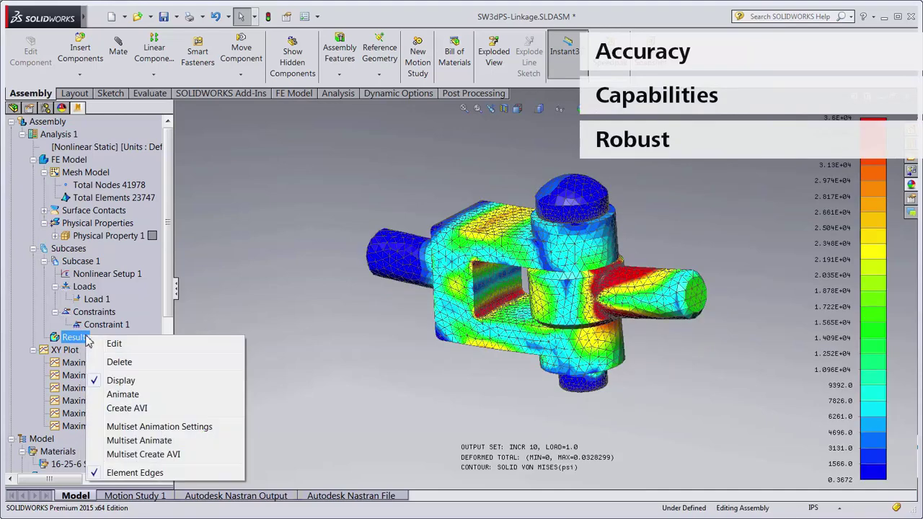
{"action": "left_click", "coordinate": [129, 393]}
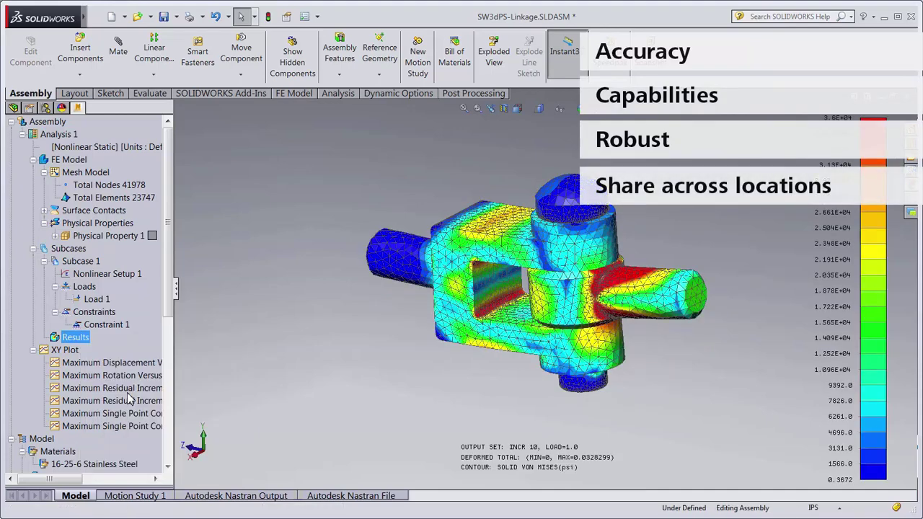